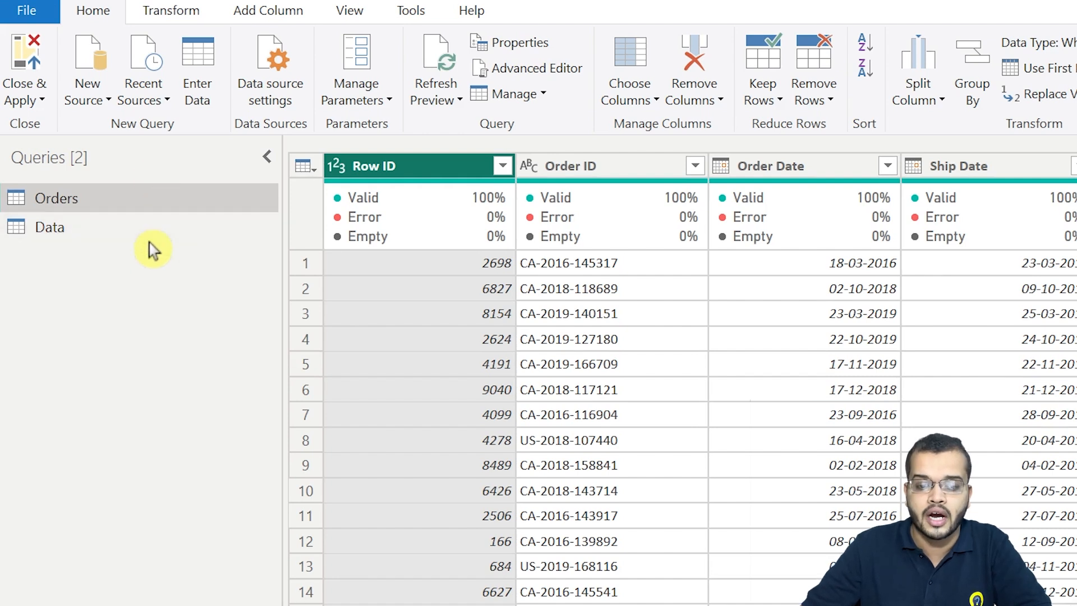
Step: Open the Data query and refresh its outdated preview
click(154, 233)
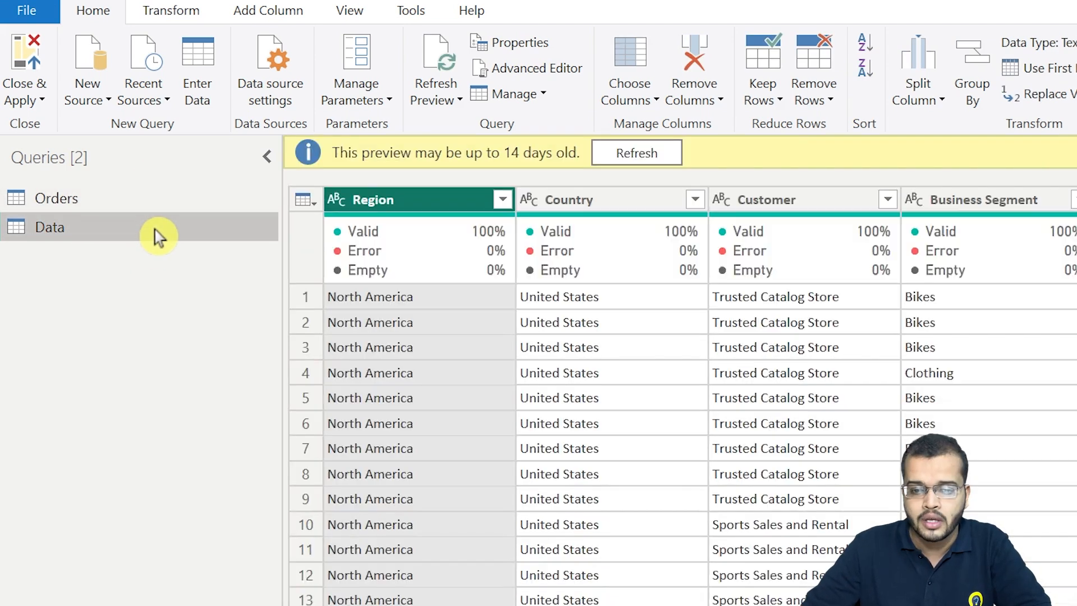
click(636, 156)
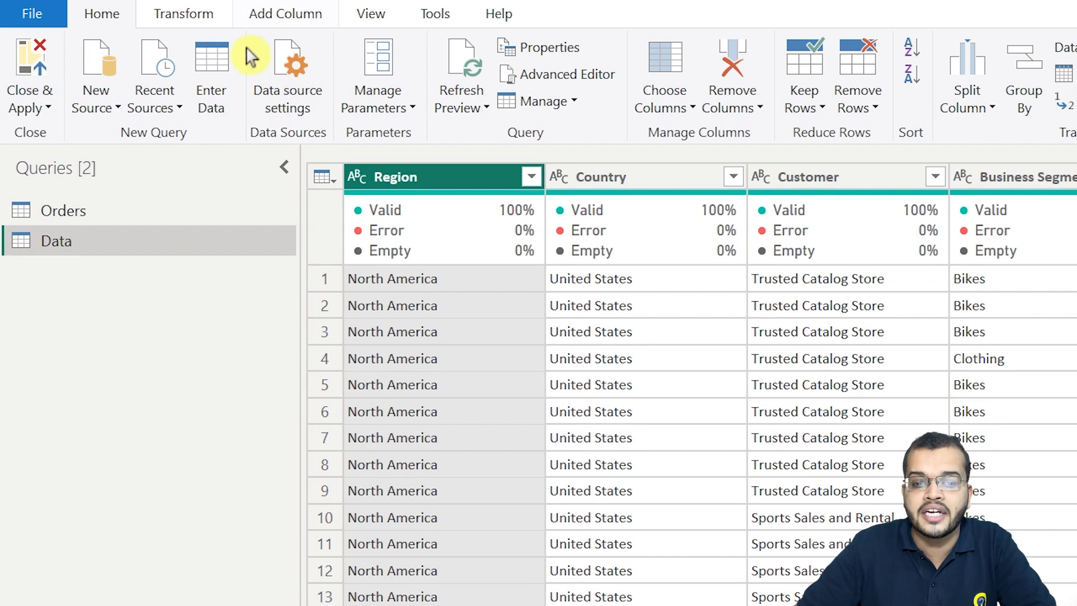
Step: Examine the change-source options for amazon data.xlsx in the data source settings, including its file path and available file types
click(286, 72)
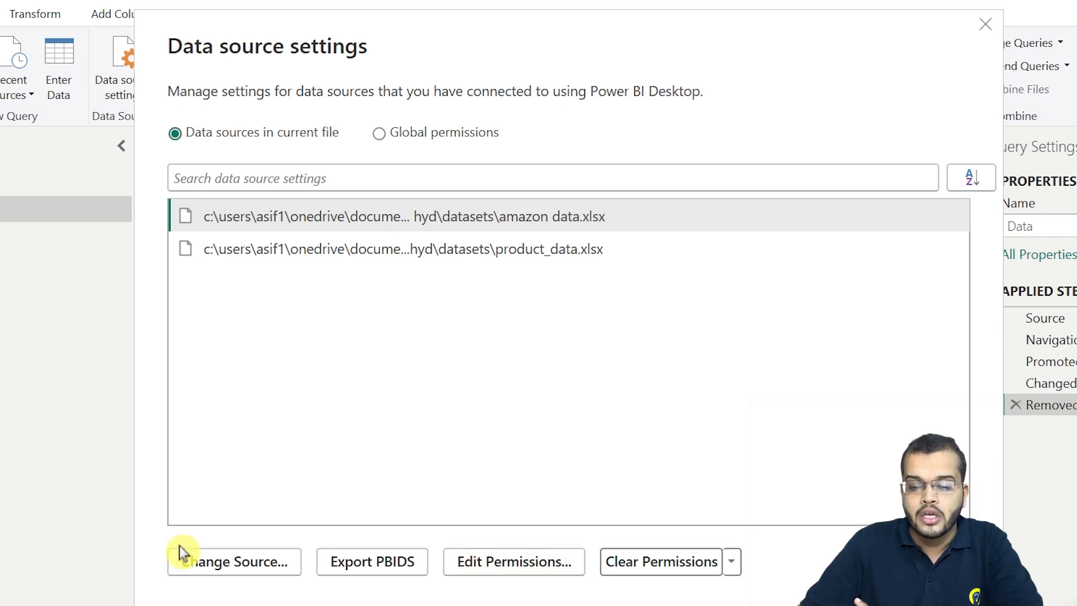
click(224, 563)
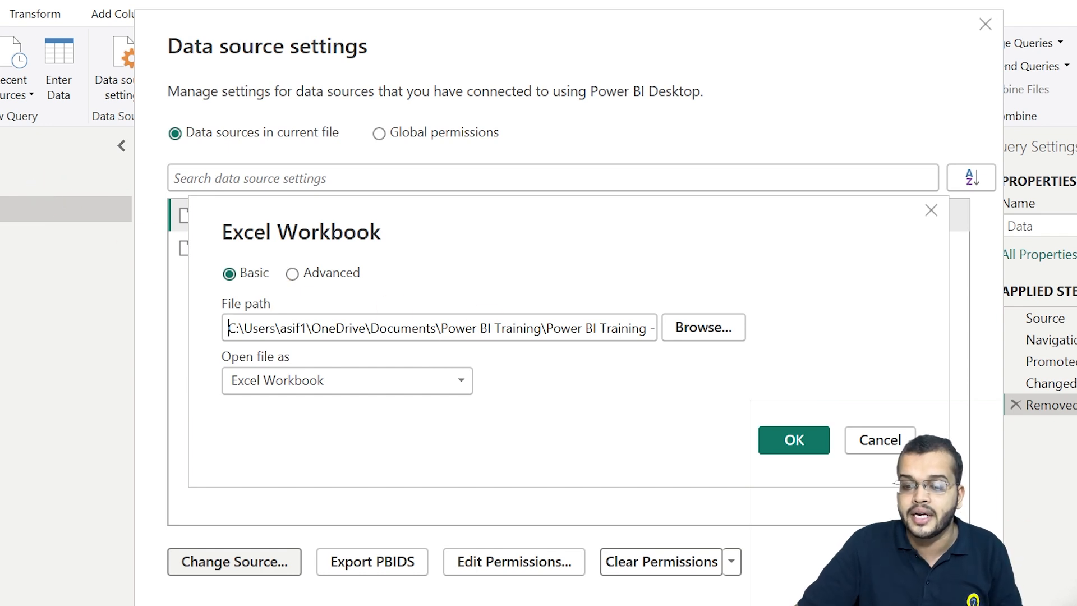
drag(329, 328, 649, 328)
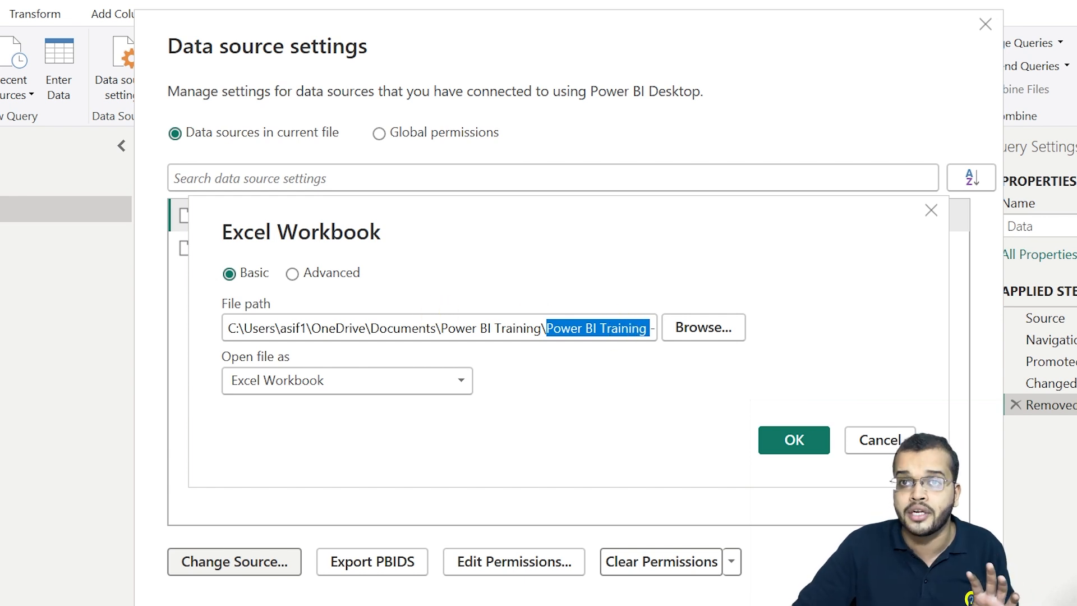
click(671, 270)
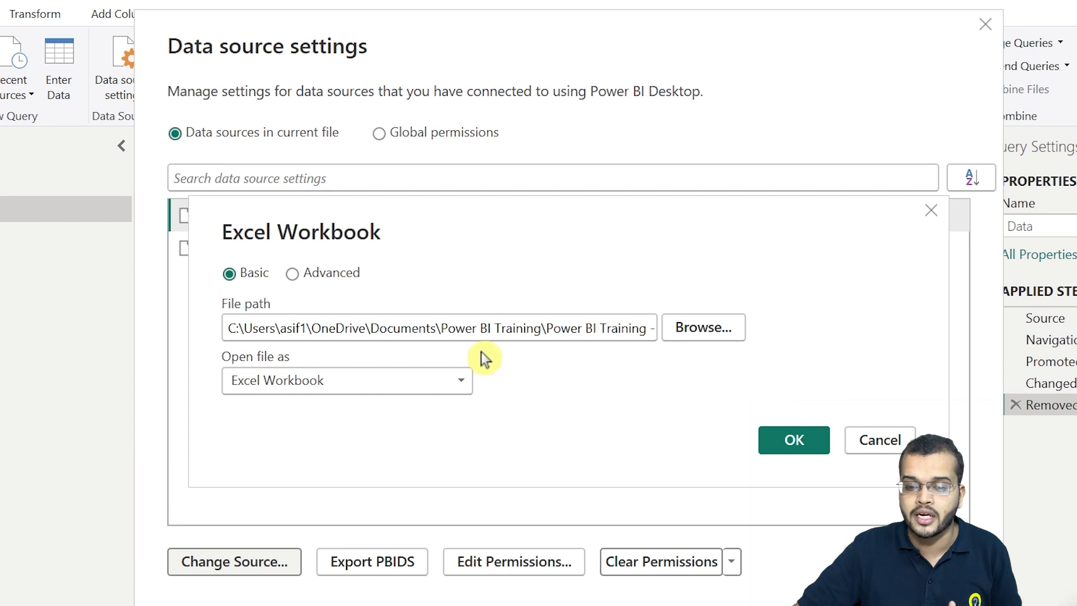
click(457, 375)
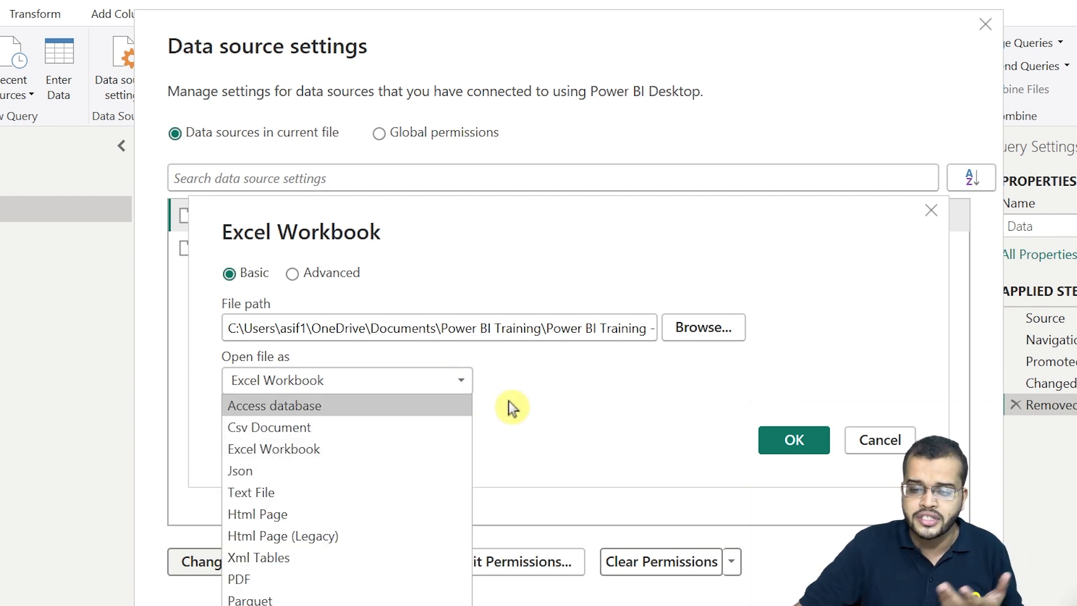
click(537, 429)
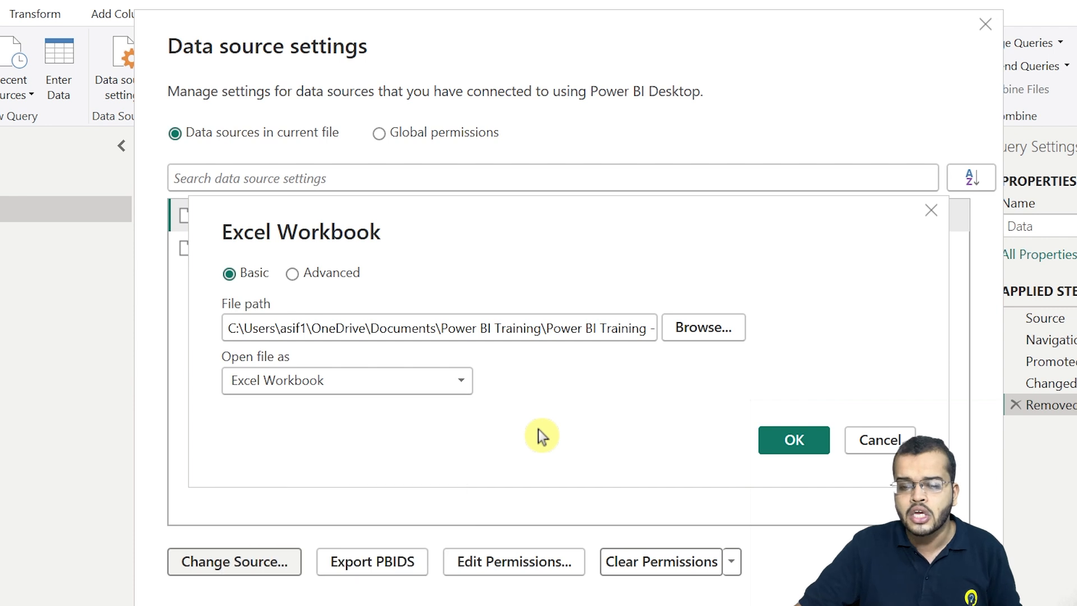
click(866, 440)
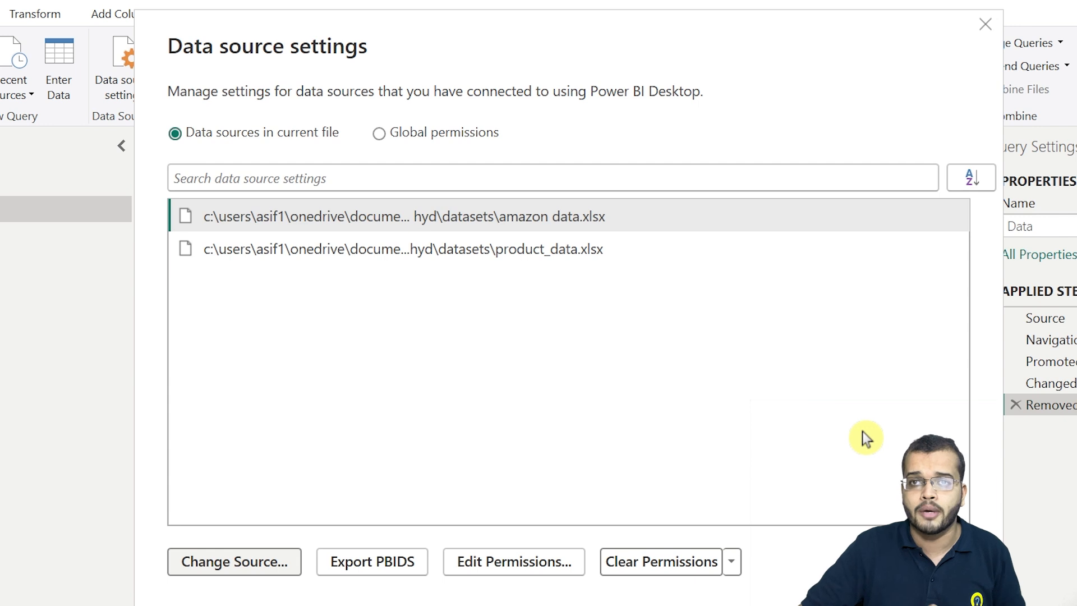
Step: Try setting the privacy level of amazon data.xlsx to Public in its permissions, and leave the data source settings without saving
click(513, 563)
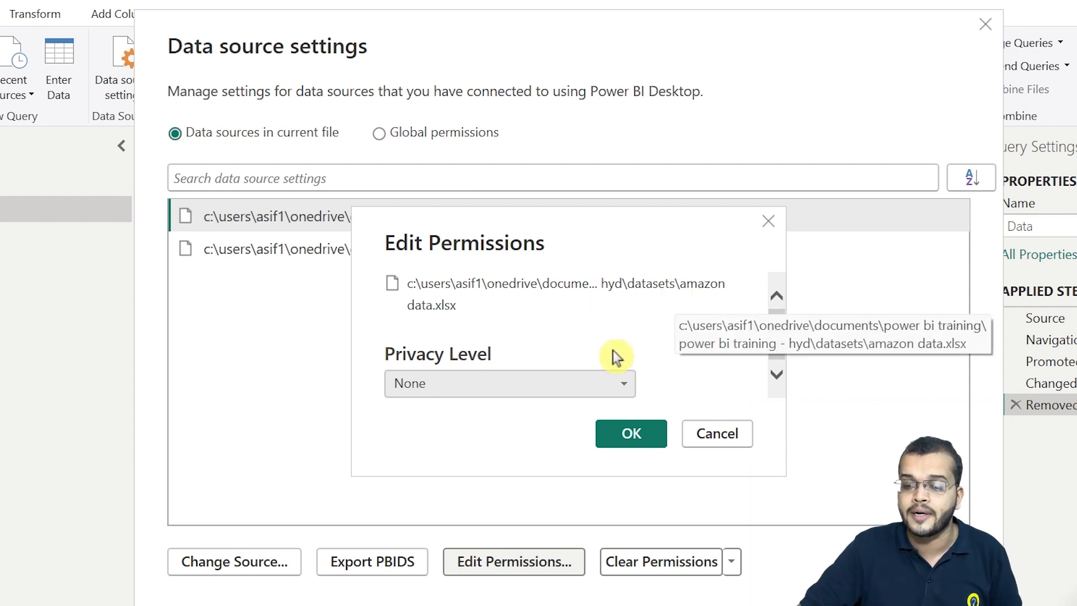
click(577, 384)
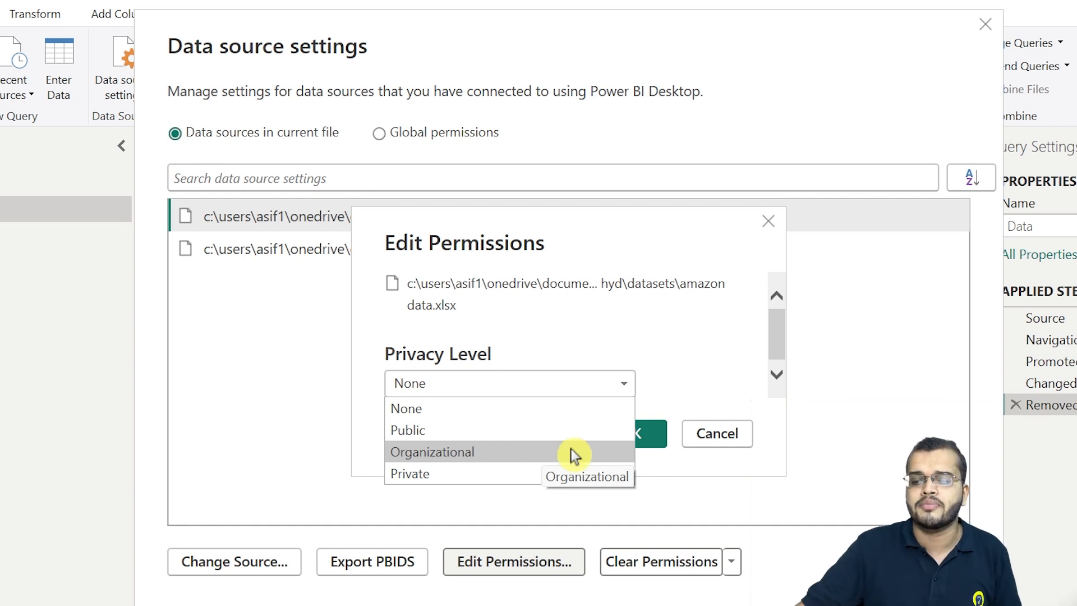
click(501, 429)
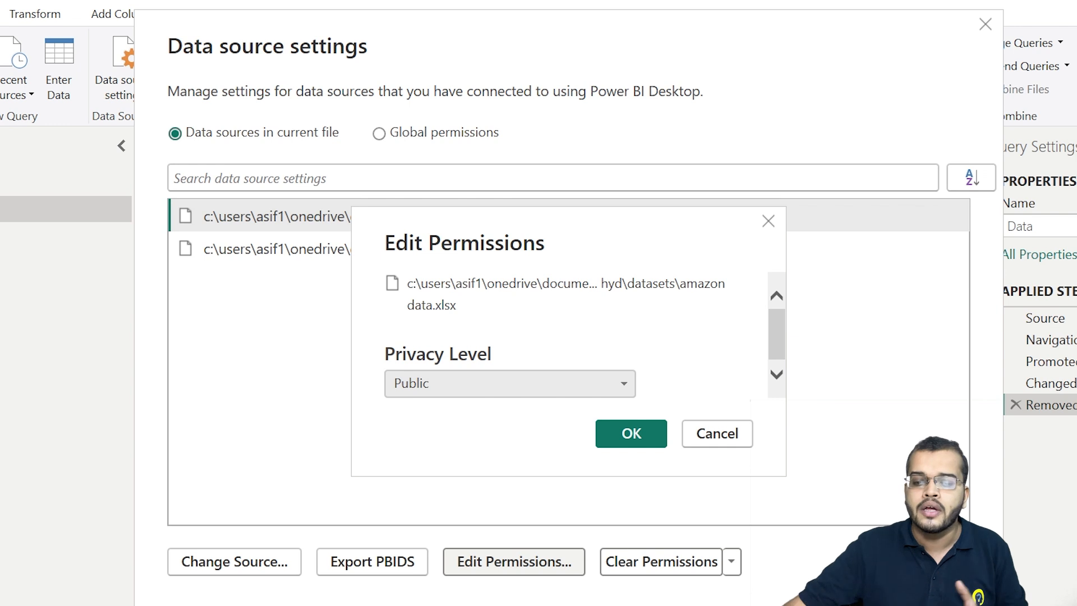
click(715, 431)
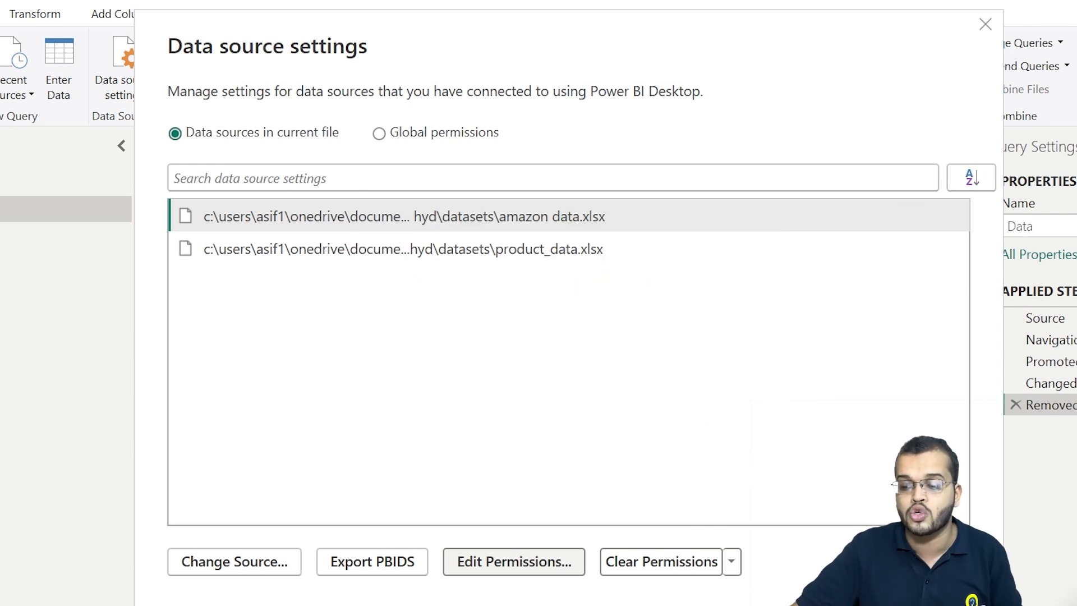
key(Escape)
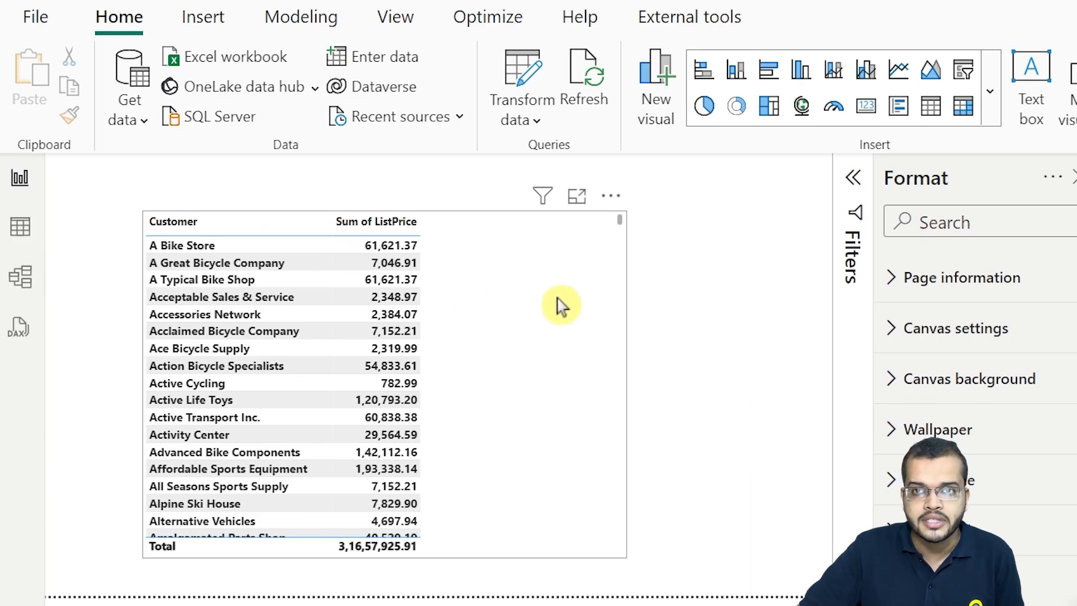
Step: Add the UnitPrice field to the customer table visual on Page 3
click(561, 305)
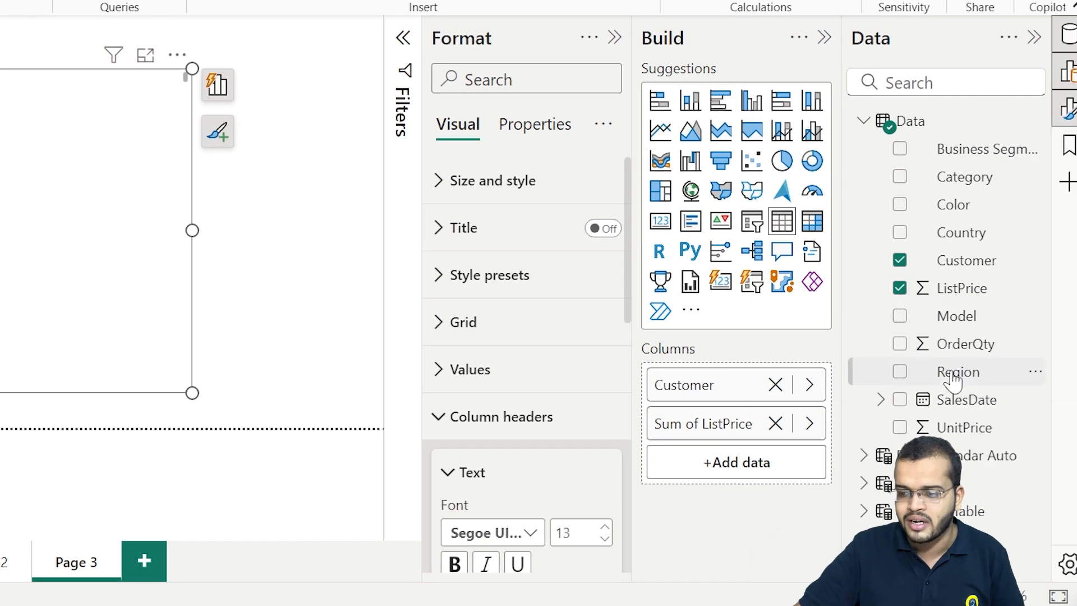
drag(960, 427, 854, 547)
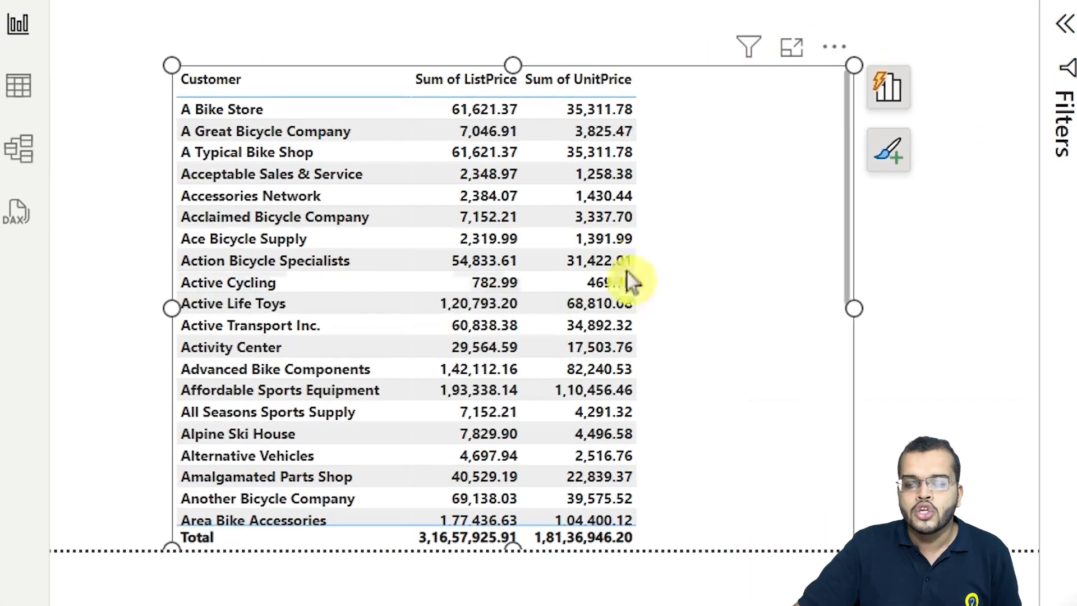
scroll(583, 227, down, 2)
scroll(585, 166, up, 2)
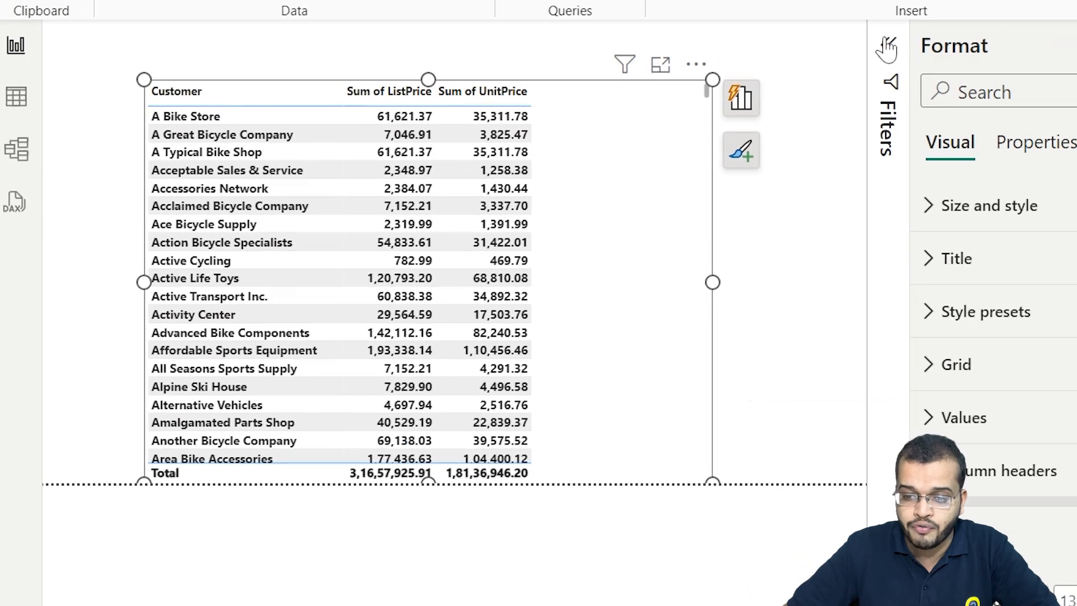
Step: Set the table visual's Customer filter type to Top N and remove the existing ListPrice filter
click(1064, 24)
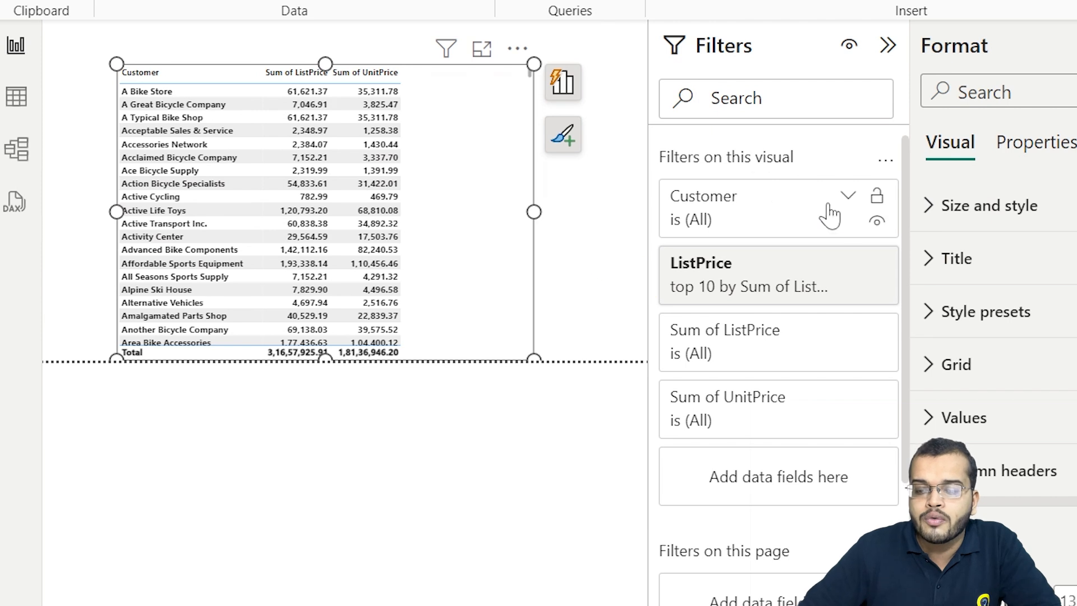
click(849, 203)
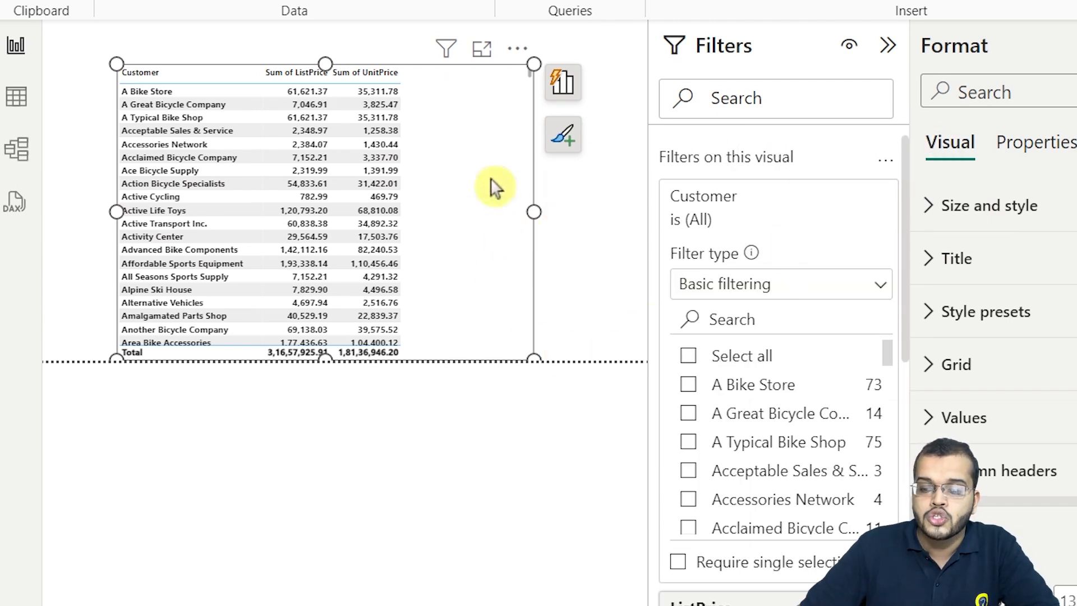
click(809, 287)
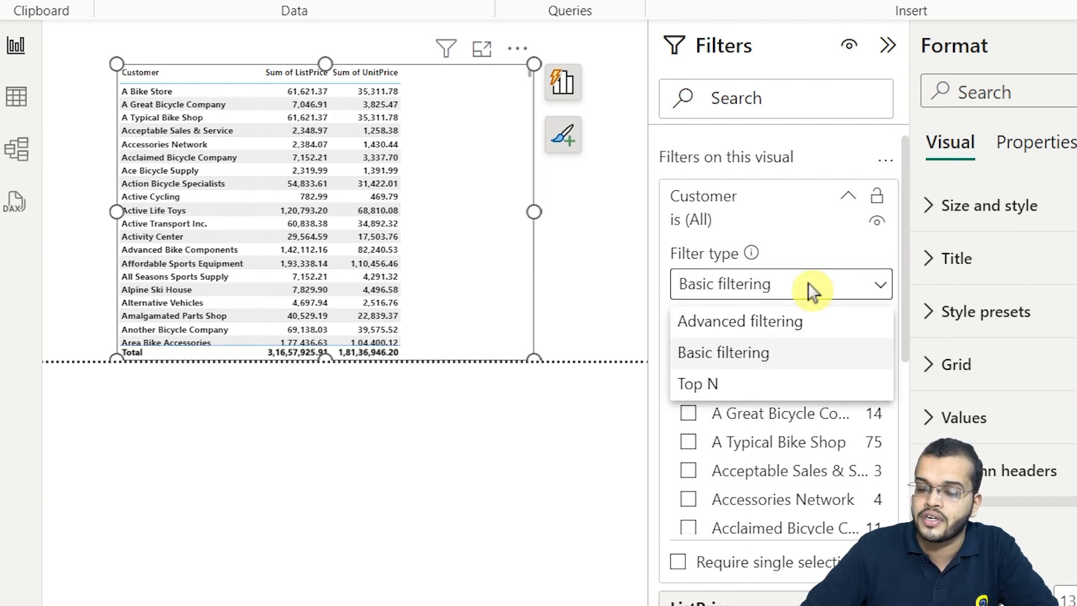
click(770, 383)
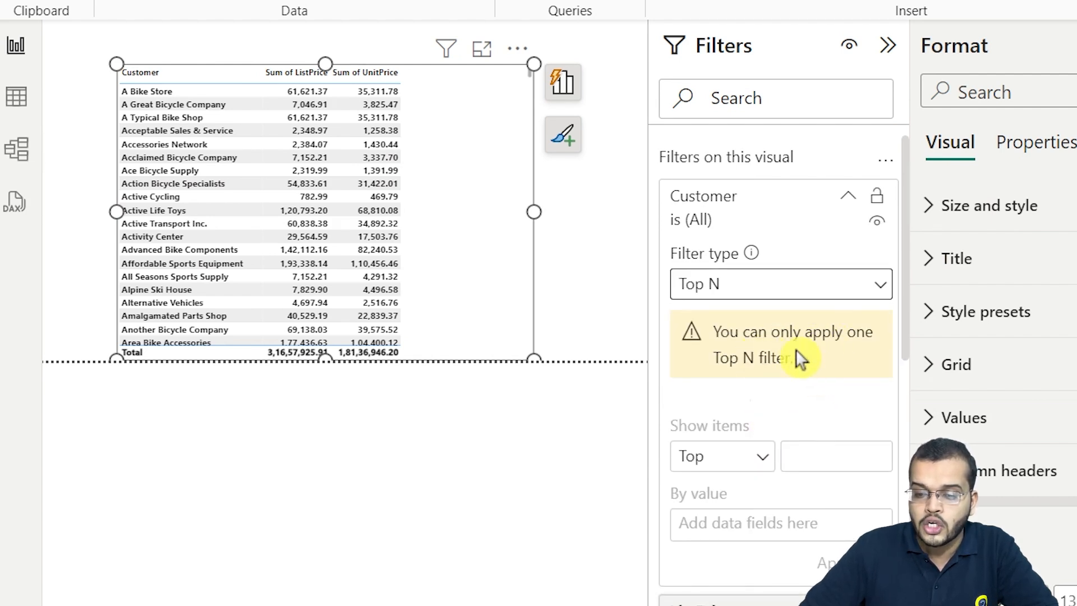
click(844, 200)
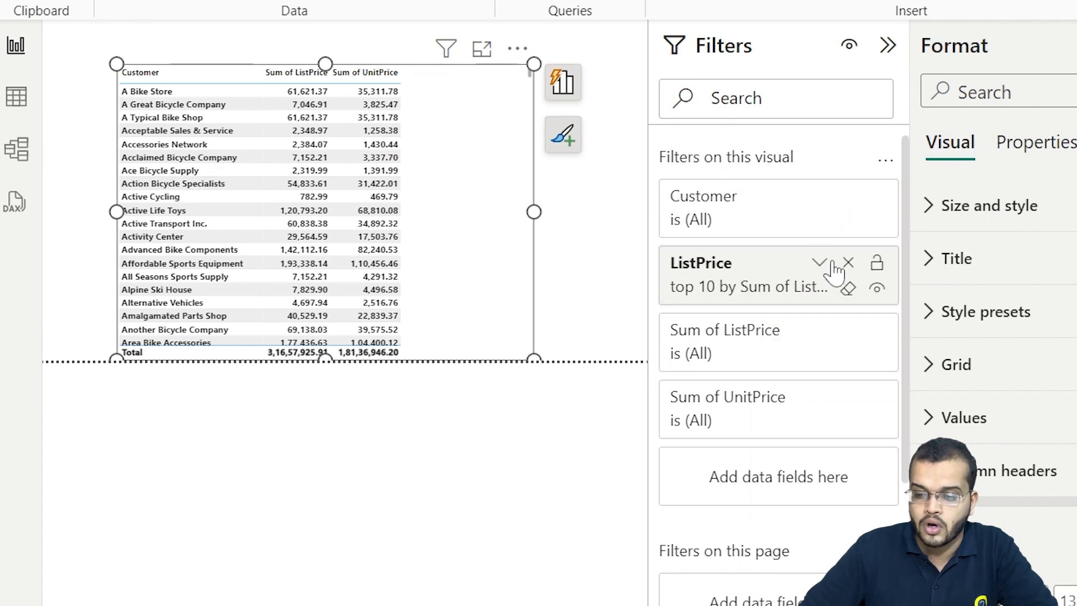
click(848, 263)
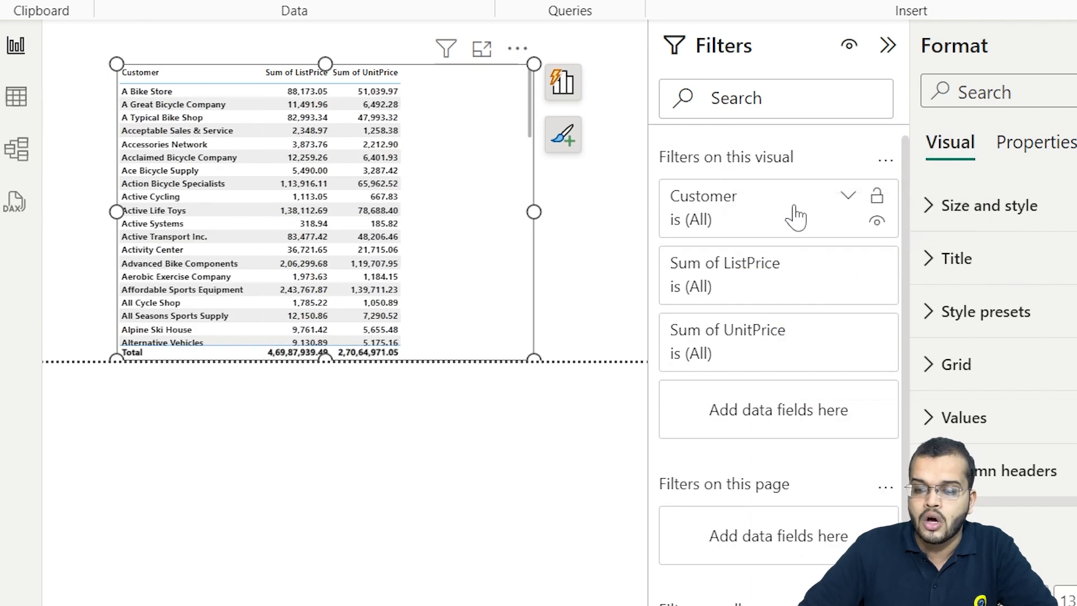
Step: Filter the table to the top 10 customers by Sum of ListPrice and apply the filter
click(847, 201)
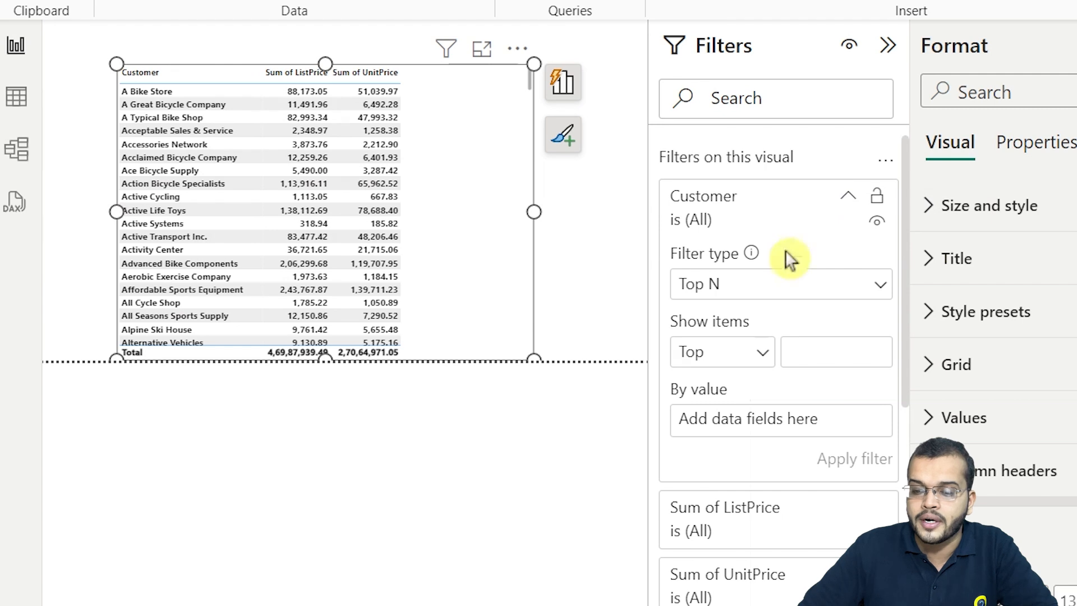
click(772, 294)
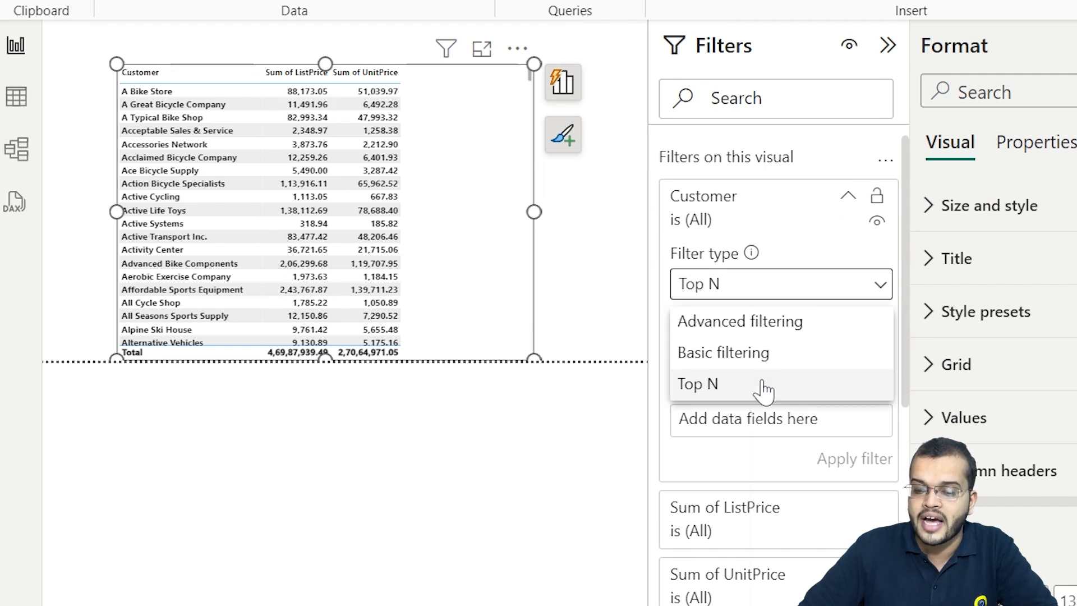
click(763, 384)
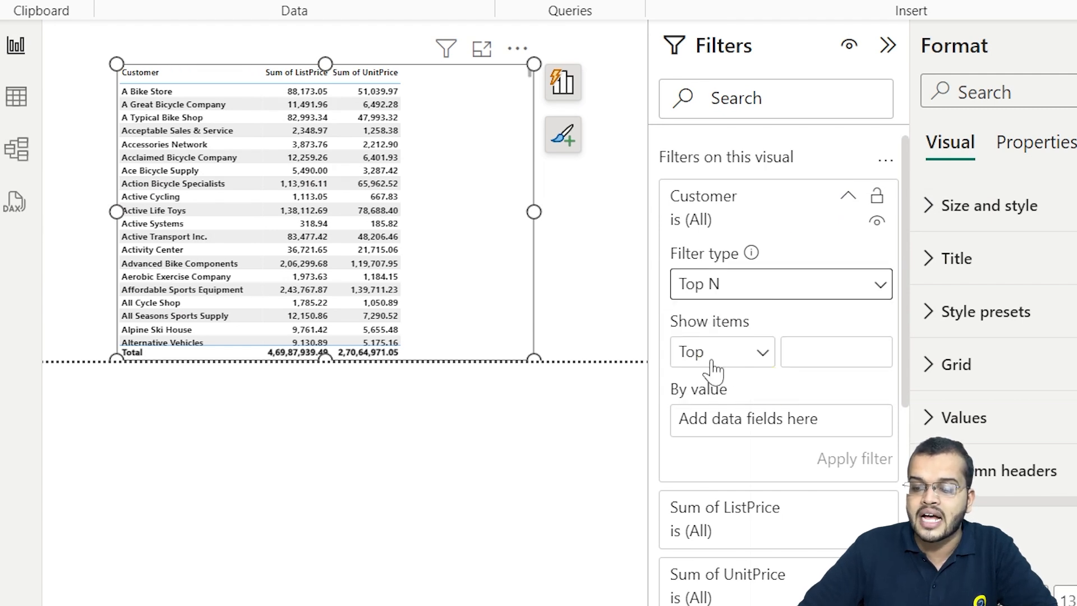
click(735, 359)
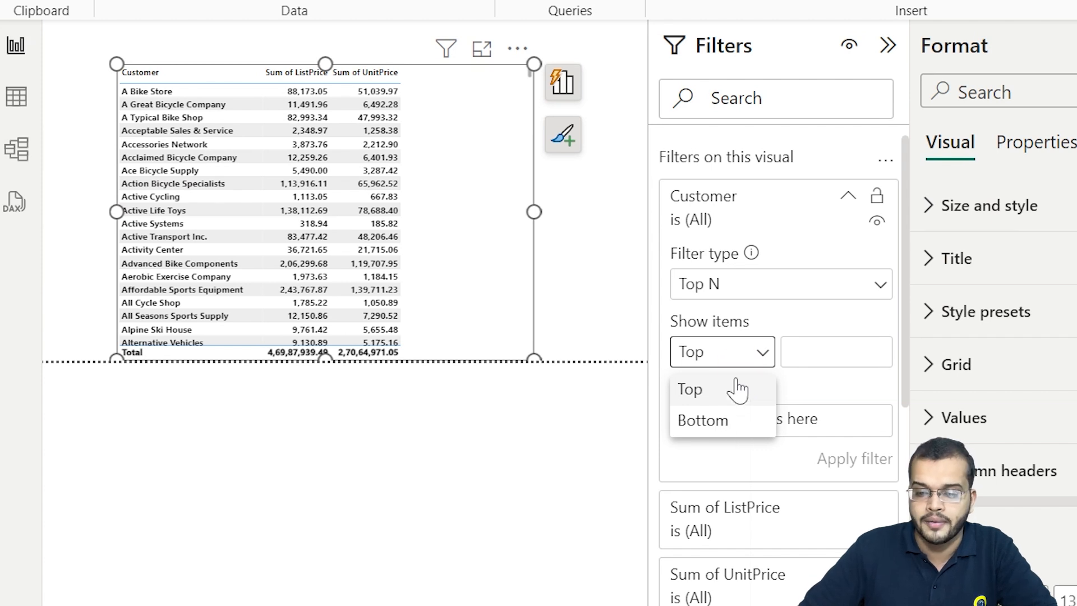
click(817, 350)
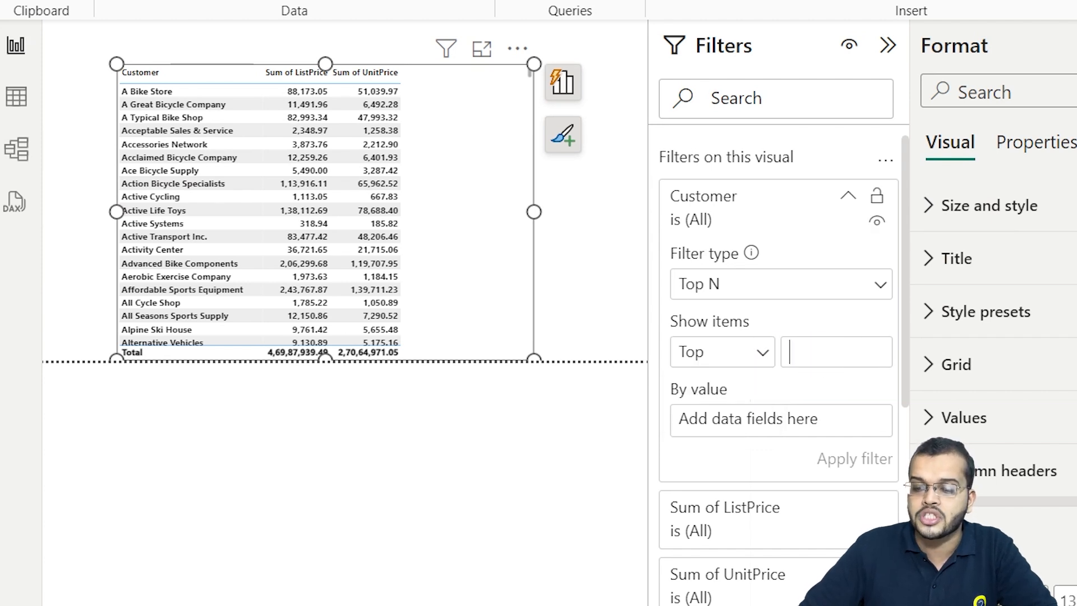
text(10)
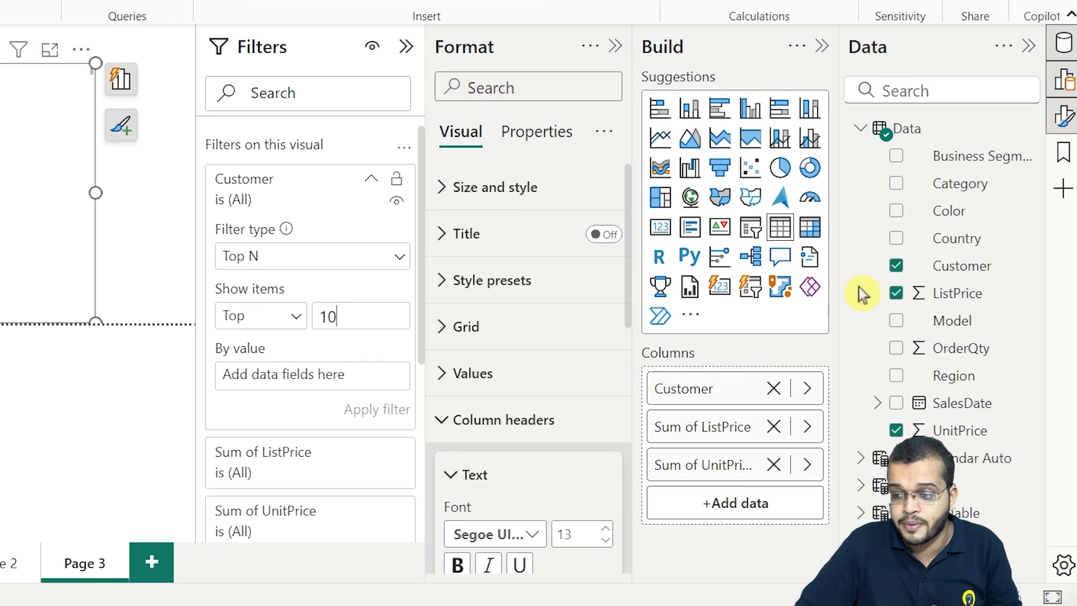
drag(860, 291, 271, 370)
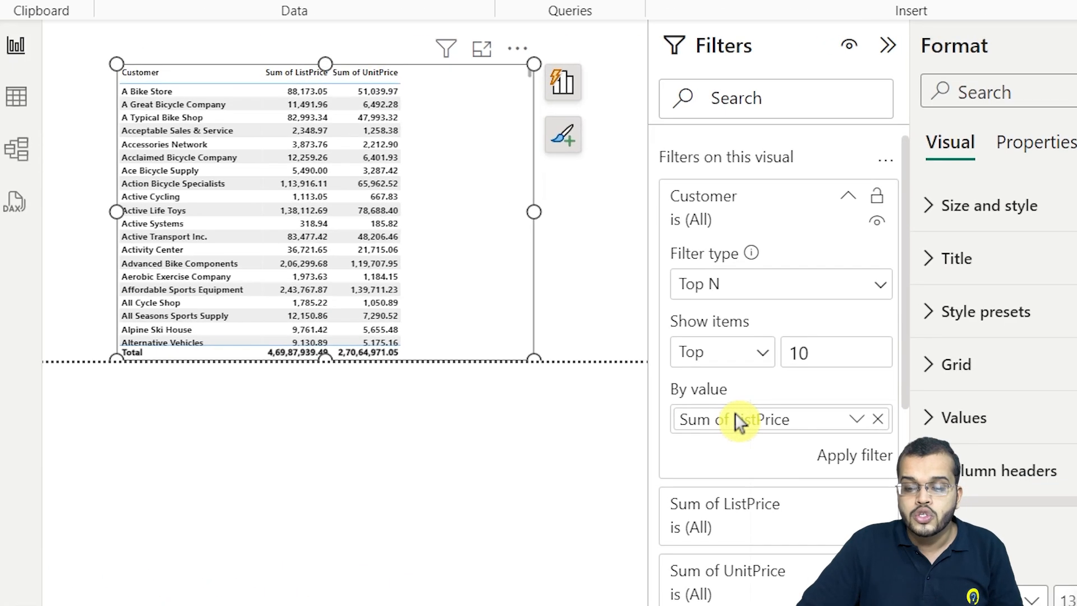
click(848, 453)
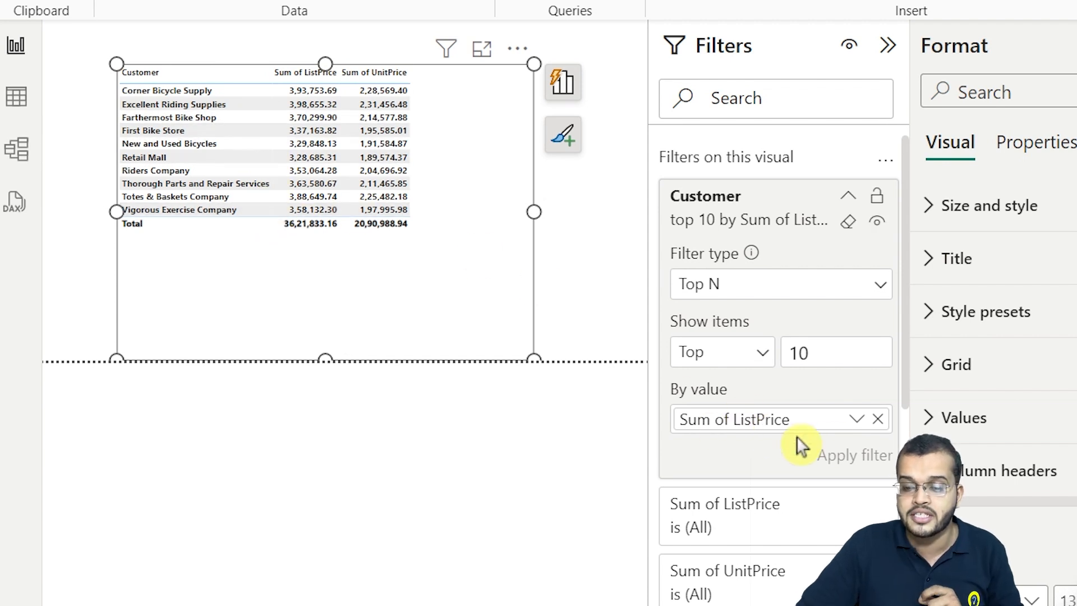
Step: Replace the Customer filter's ranking value with Sum of UnitPrice and apply the filter
click(878, 419)
drag(958, 430, 306, 374)
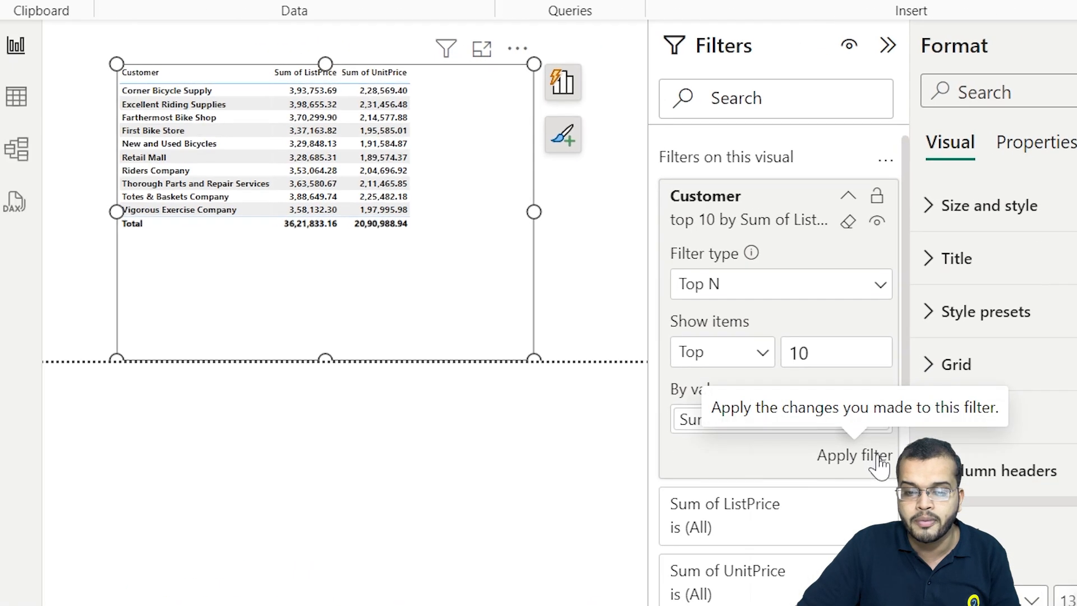
click(878, 457)
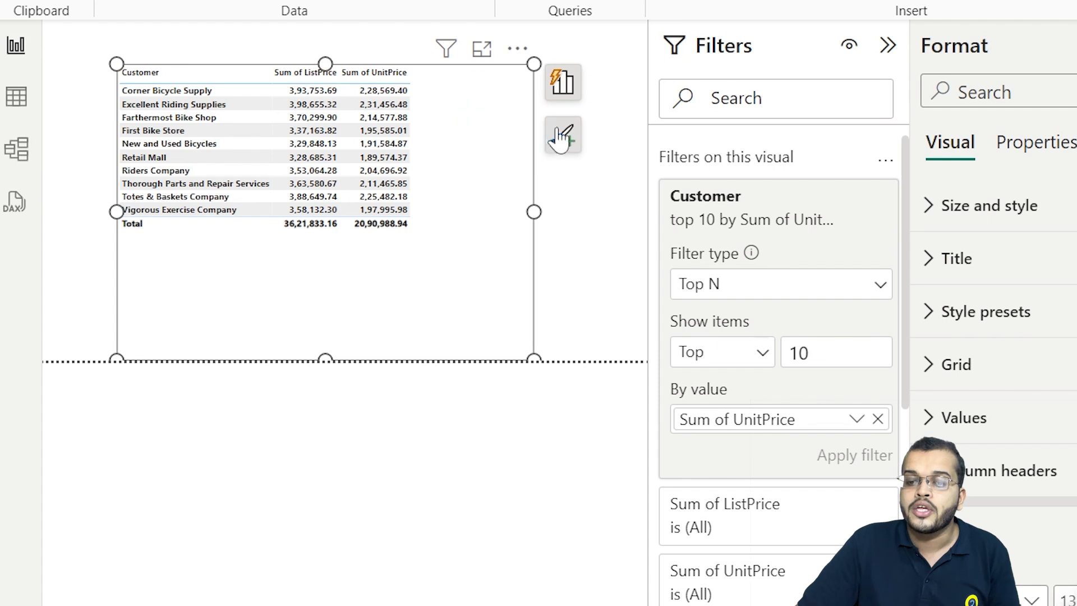
Step: Switch the Customer filter to show the bottom 10 items and apply it
click(722, 358)
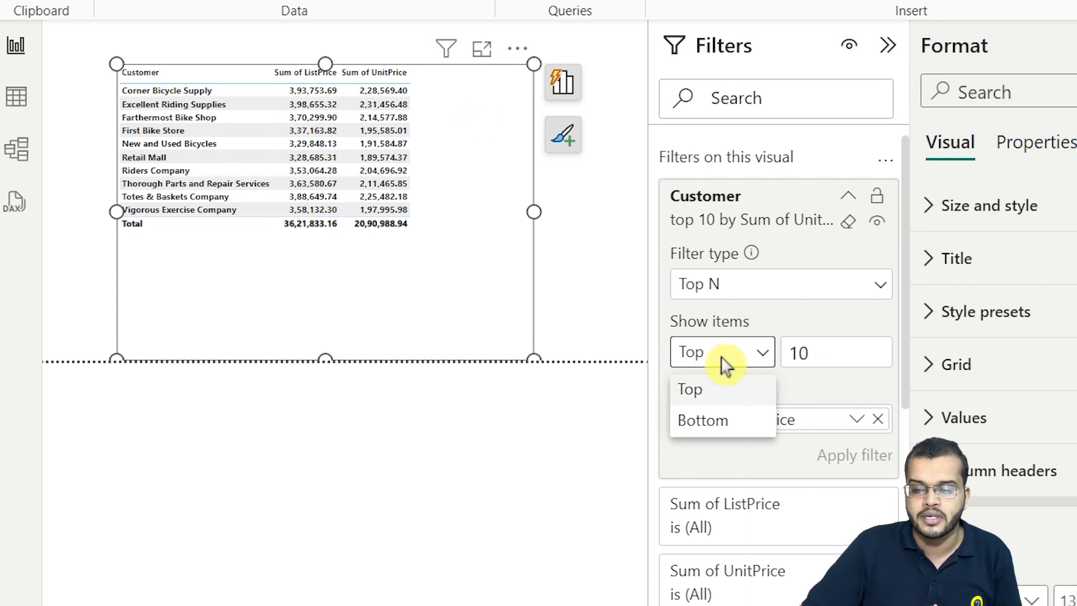
click(726, 419)
click(855, 452)
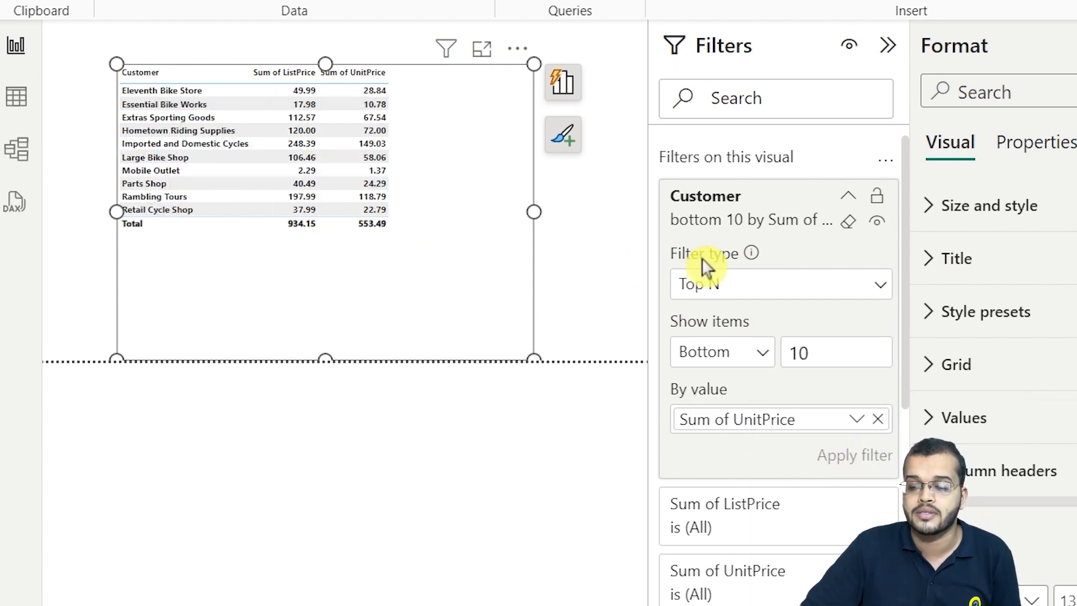
Step: Set the Customer filter back to showing the top items instead of the bottom ones
click(749, 360)
click(738, 389)
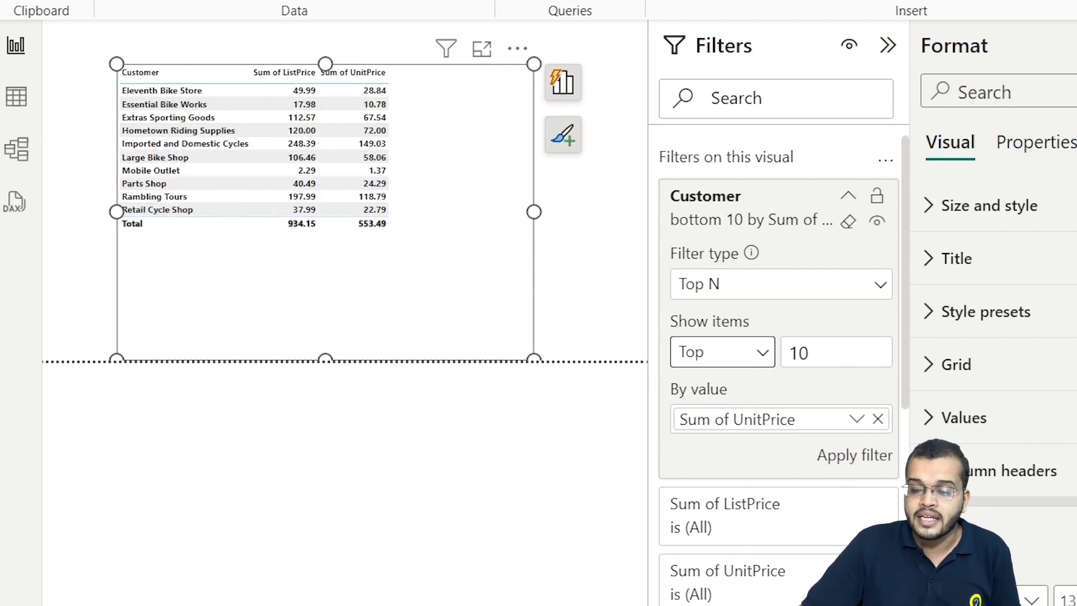